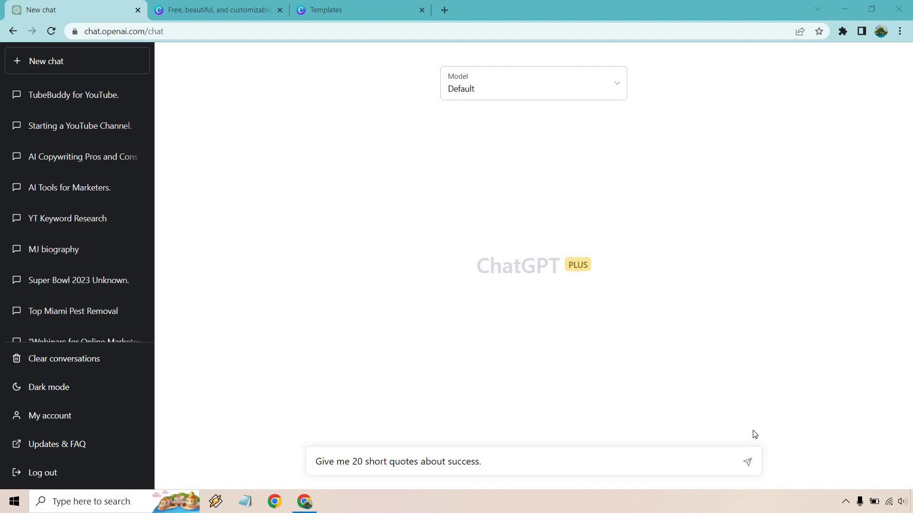
# Step: Ask ChatGPT for 20 short quotes about success and copy the full reply
pyautogui.click(748, 462)
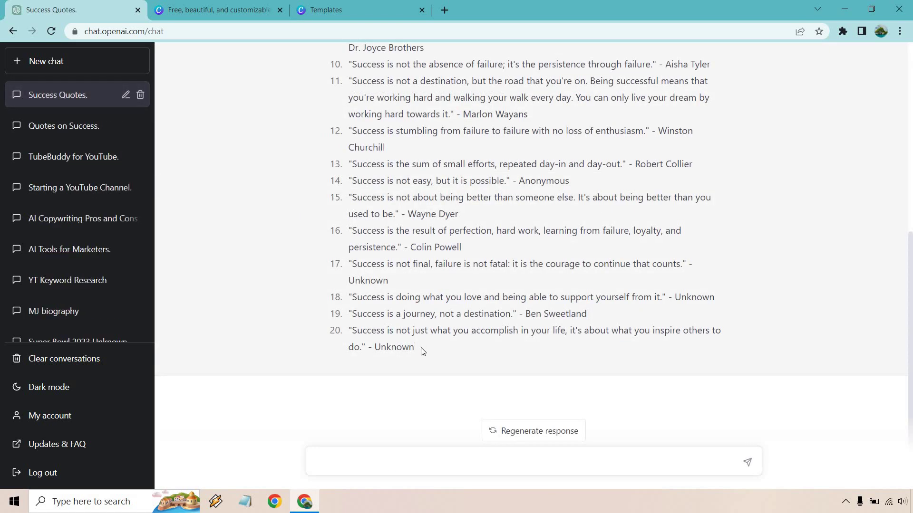
pyautogui.moveTo(418, 350); pyautogui.dragTo(352, 141)
pyautogui.scroll(7, 424, 256)
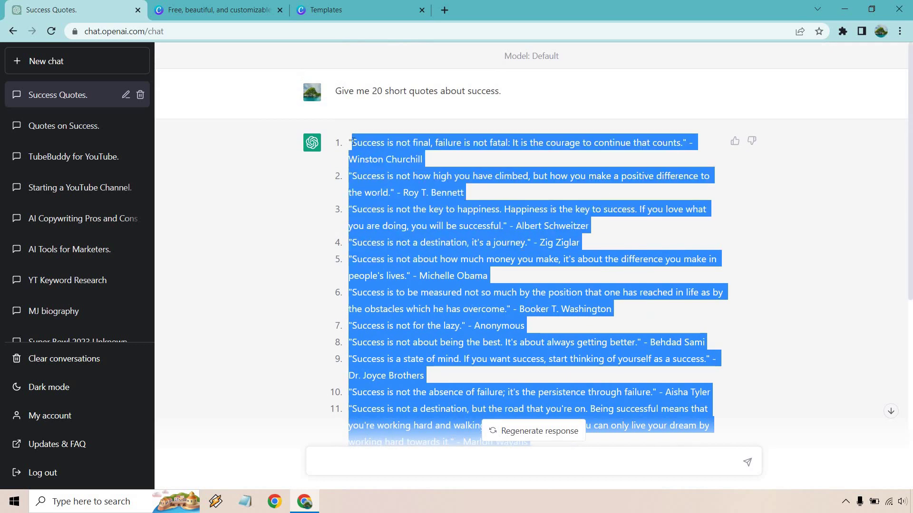
# Step: Paste the copied quotes into Notepad and maximize the window
pyautogui.click(245, 501)
pyautogui.hotkey('ctrl', 'v')
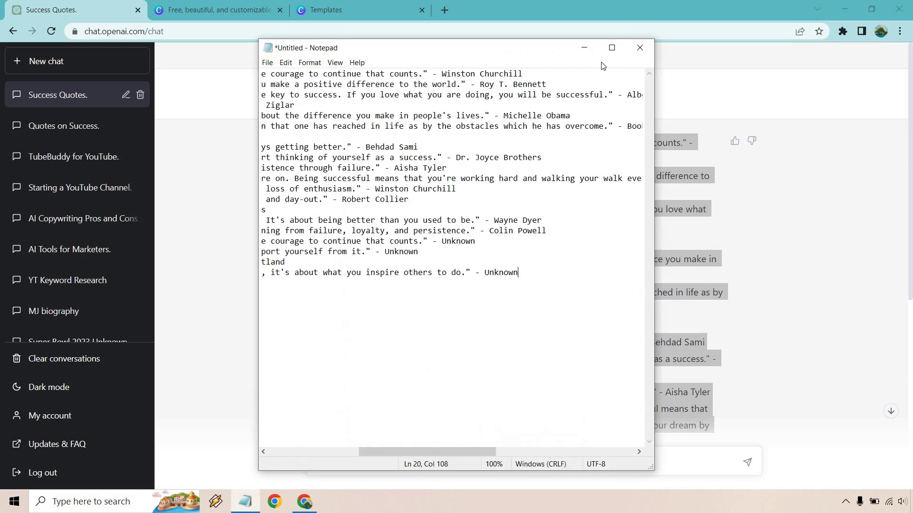
pyautogui.click(612, 48)
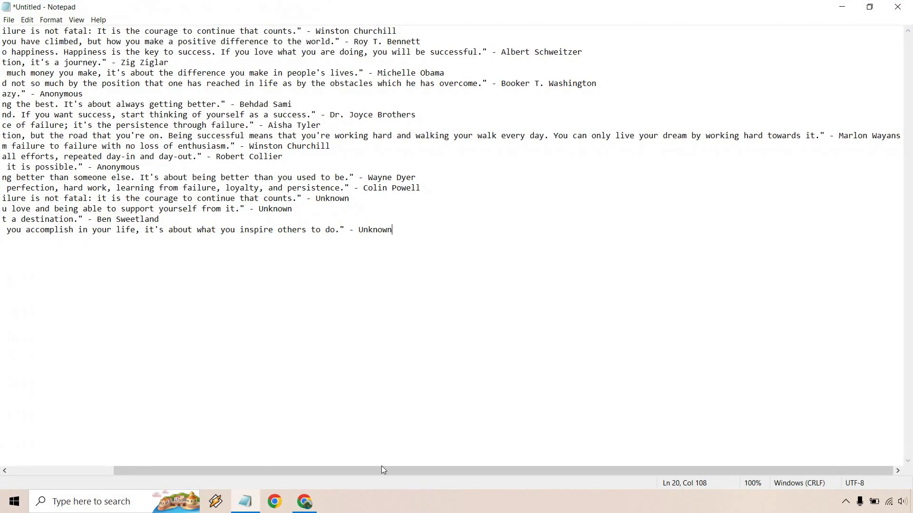
# Step: Delete the long quote lines, including the Schweitzer and Washington quotes, and select the remaining 17
pyautogui.moveTo(340, 475); pyautogui.dragTo(569, 490)
pyautogui.moveTo(883, 136); pyautogui.dragTo(2, 139)
pyautogui.press('BackSpace')
pyautogui.press('BackSpace')
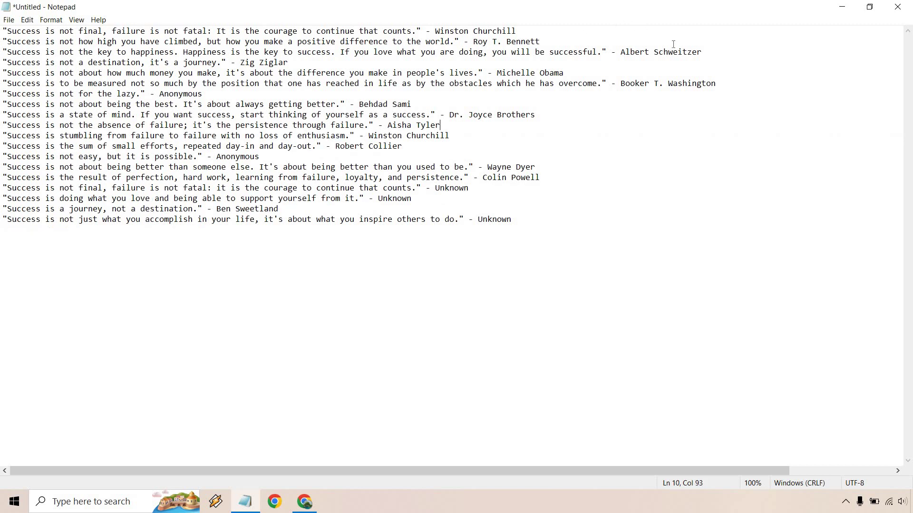
pyautogui.moveTo(702, 52); pyautogui.dragTo(2, 54)
pyautogui.press('BackSpace')
pyautogui.press('BackSpace')
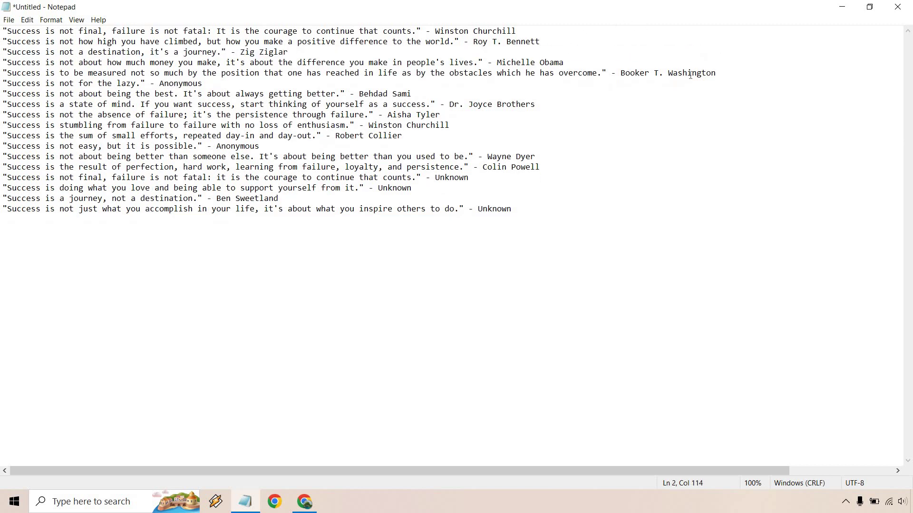
pyautogui.moveTo(720, 74); pyautogui.dragTo(2, 74)
pyautogui.press('BackSpace')
pyautogui.press('BackSpace')
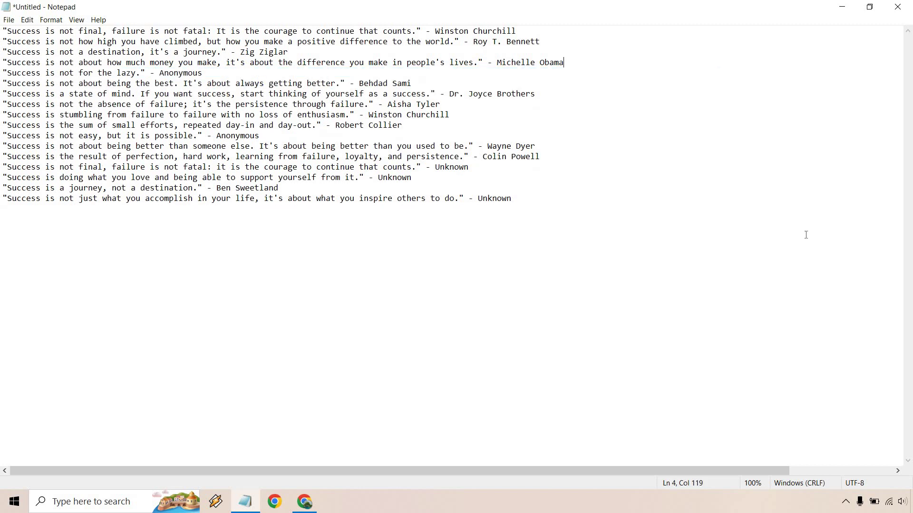
pyautogui.hotkey('ctrl', 'a')
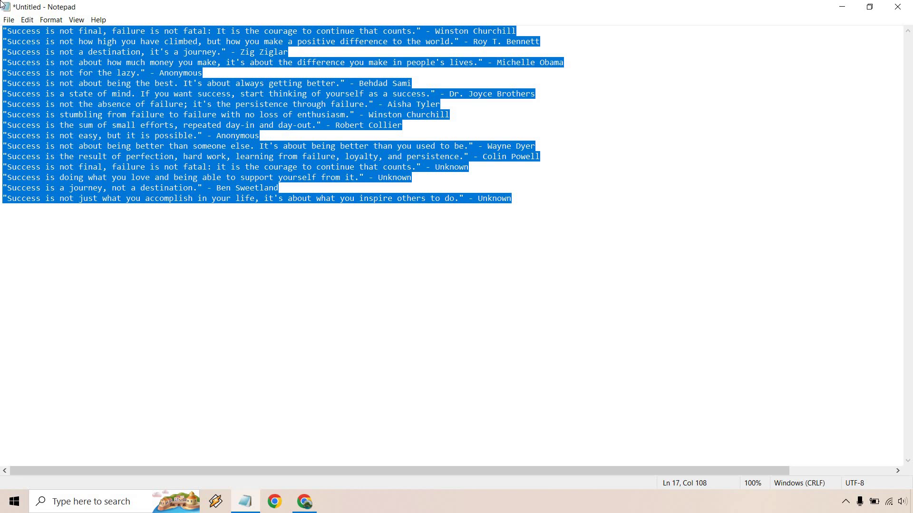
pyautogui.click(839, 7)
# Step: Scroll the inspirational quote templates and open the Grey Minimalist Inspirational Quote Instagram Post
pyautogui.click(844, 9)
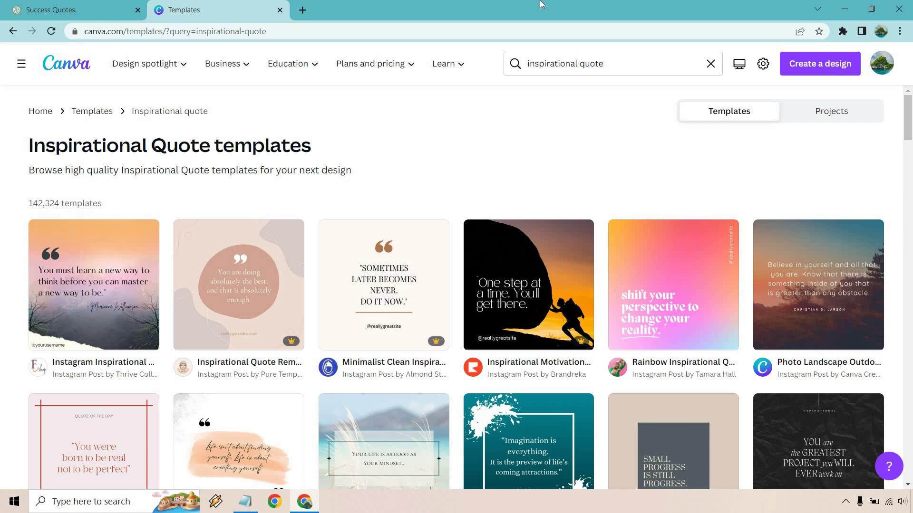
pyautogui.scroll(-8, 568, 110)
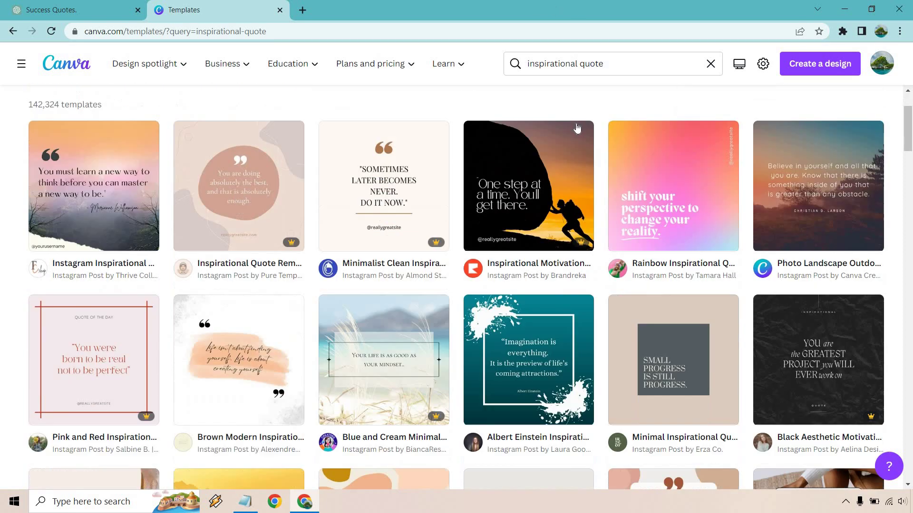
pyautogui.scroll(-3, 598, 119)
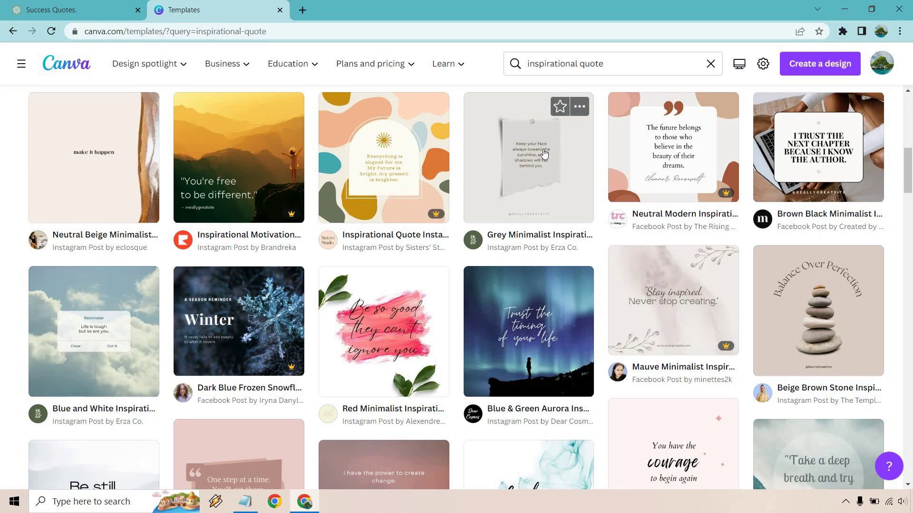
pyautogui.scroll(-4, 547, 145)
pyautogui.scroll(-5, 566, 136)
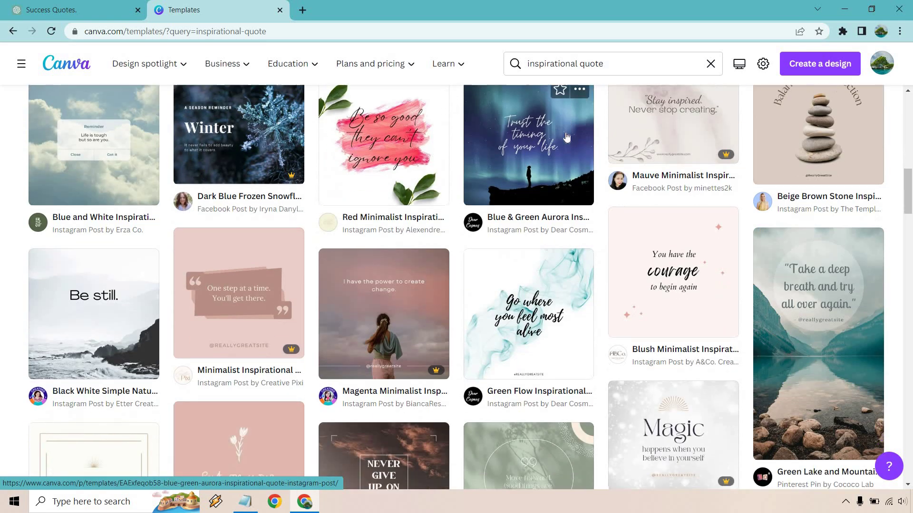
pyautogui.scroll(-8, 566, 137)
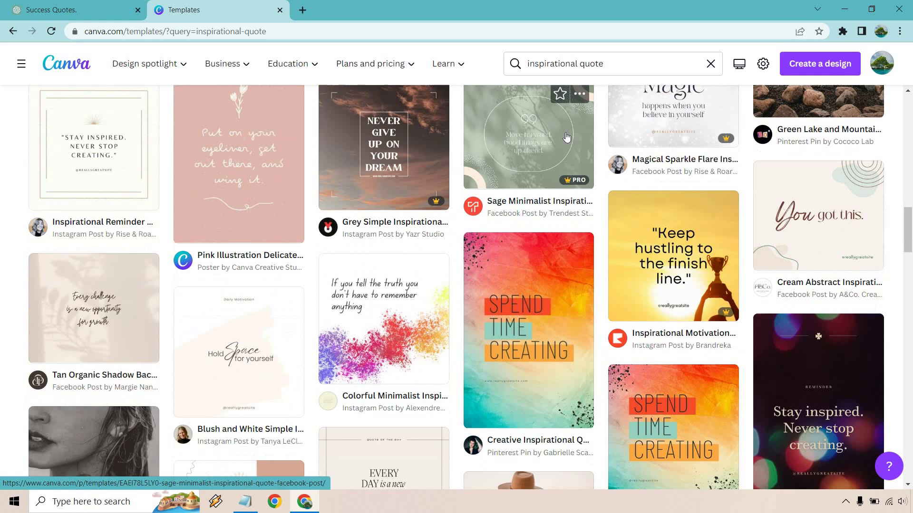
pyautogui.scroll(-2, 571, 144)
pyautogui.scroll(-6, 571, 143)
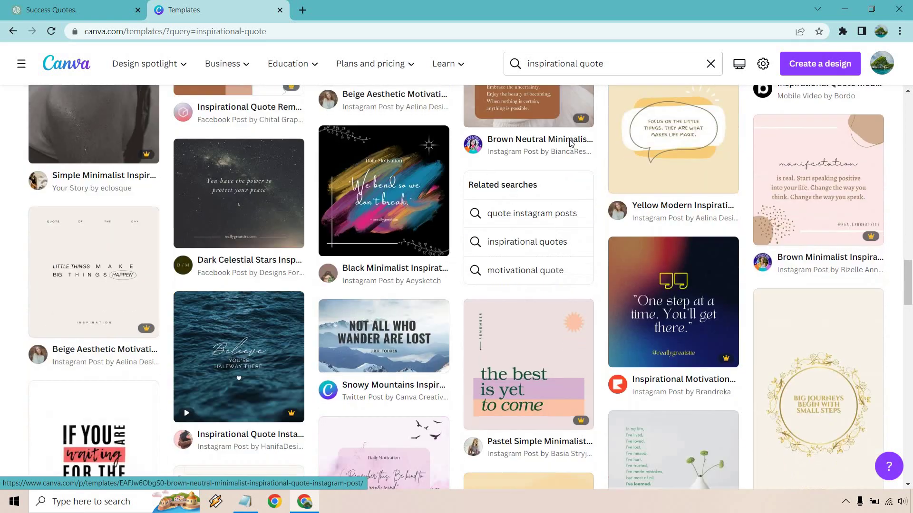
pyautogui.scroll(-4, 611, 185)
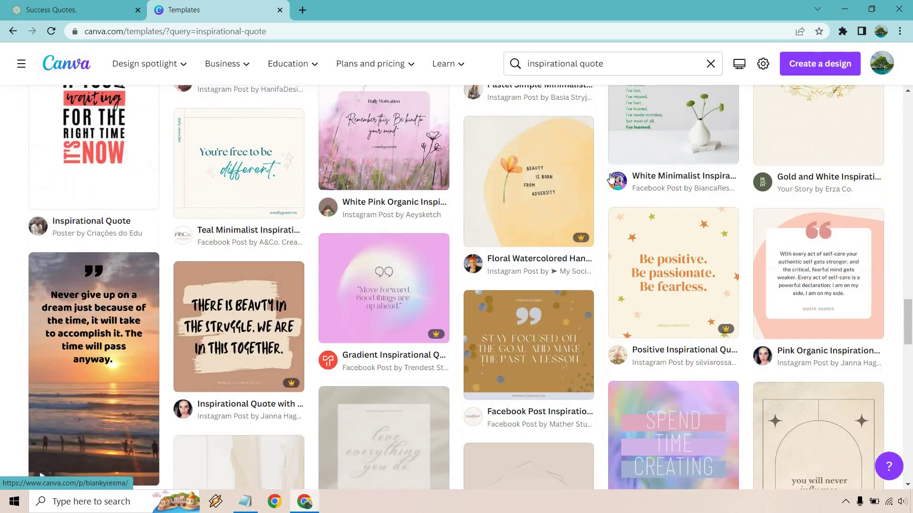
pyautogui.scroll(-4, 612, 178)
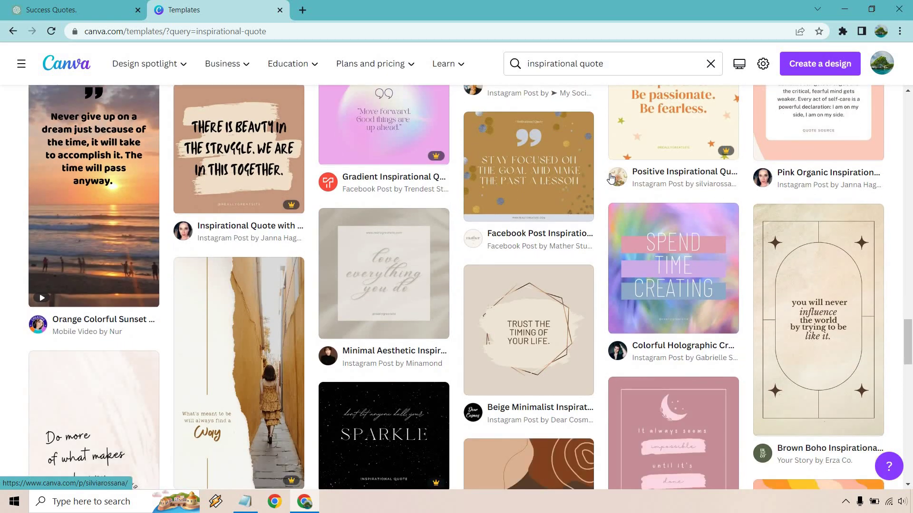
pyautogui.scroll(20, 612, 178)
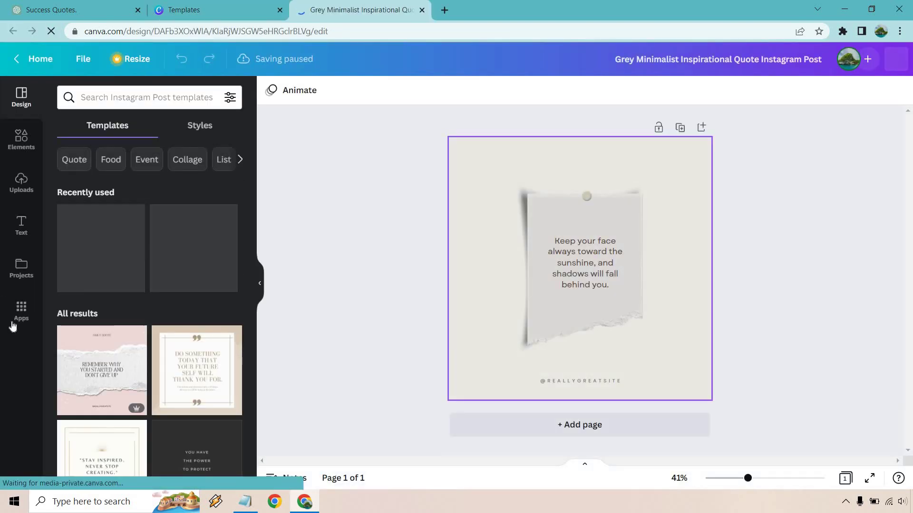
# Step: Launch Bulk create from the More from Canva section of the Apps panel
pyautogui.click(20, 312)
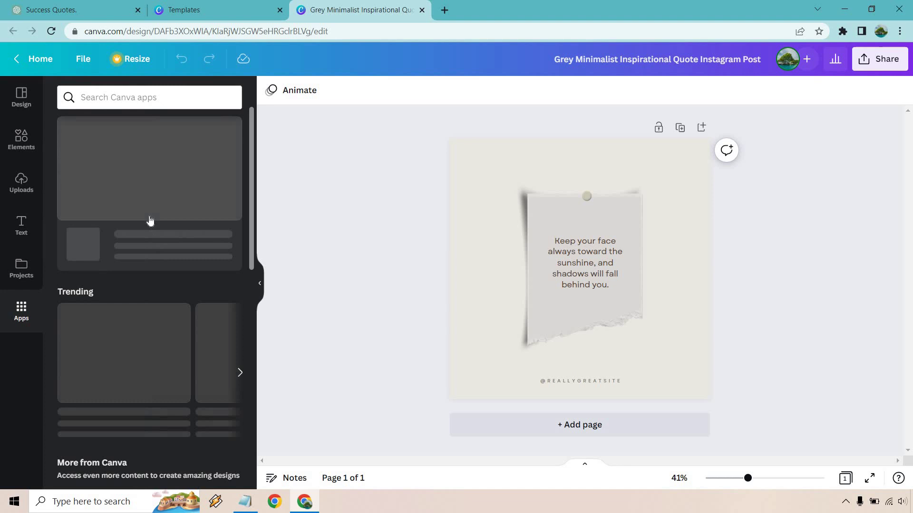
pyautogui.scroll(-6, 146, 204)
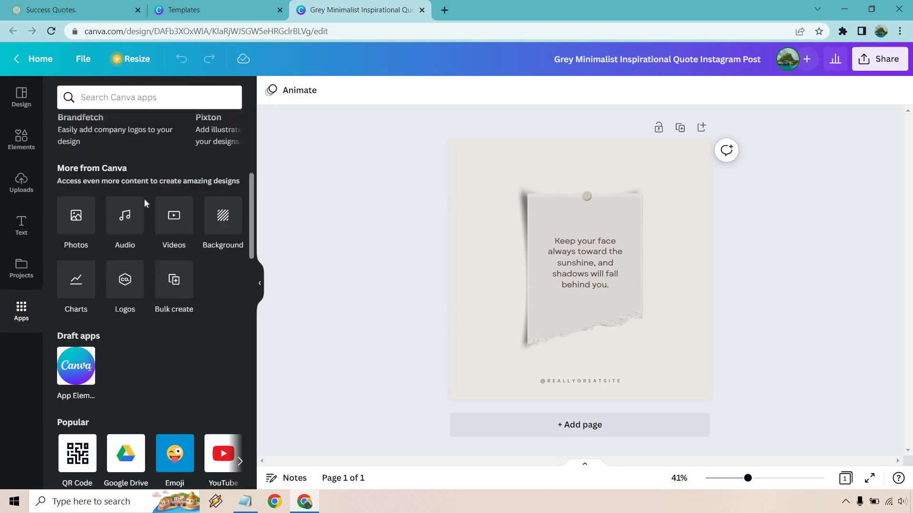
pyautogui.click(173, 285)
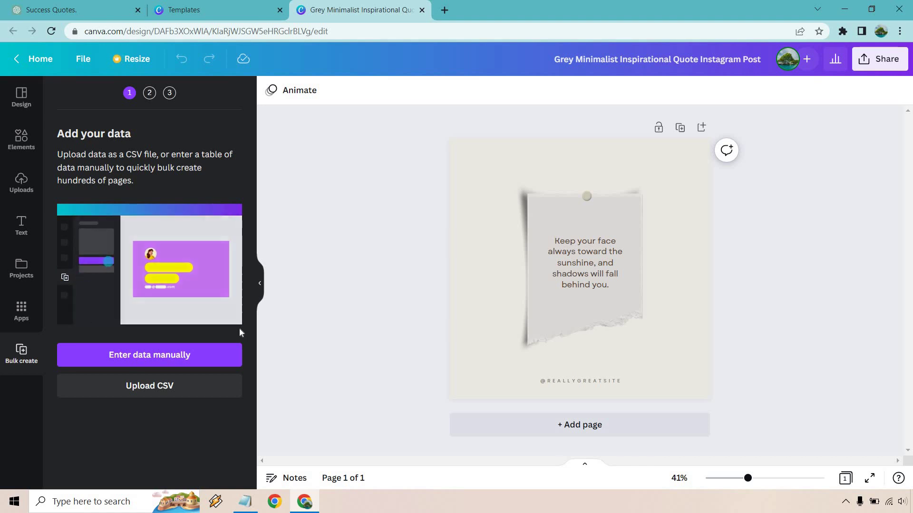
# Step: Enter data manually, delete the Email column, paste the quotes under Name, and confirm
pyautogui.click(213, 355)
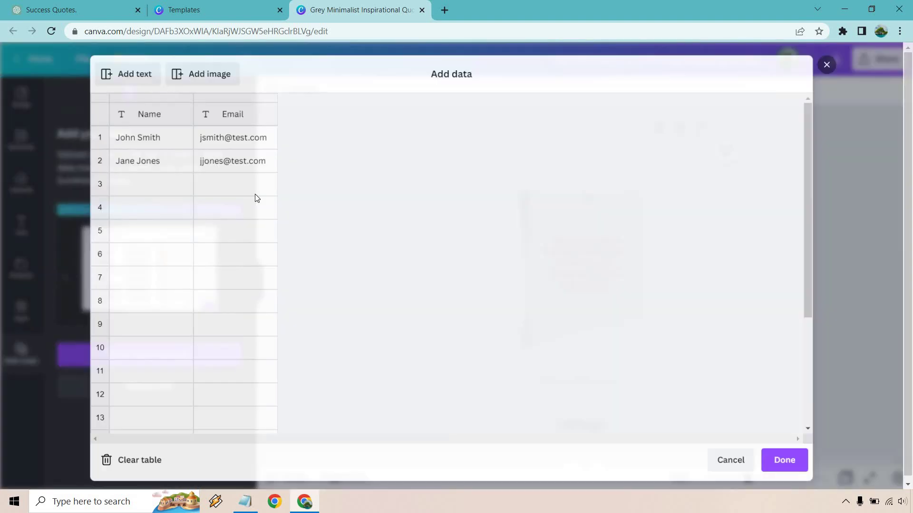
pyautogui.click(223, 112)
pyautogui.rightClick(223, 112)
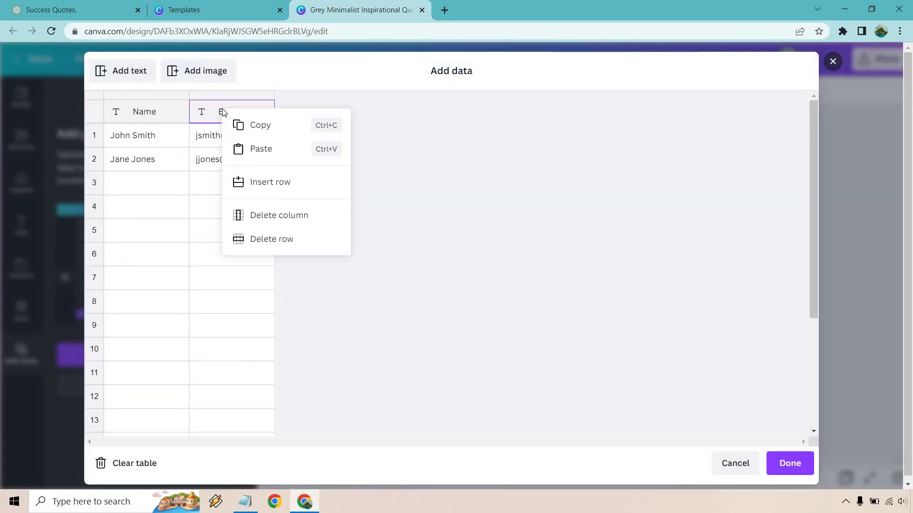
pyautogui.click(266, 216)
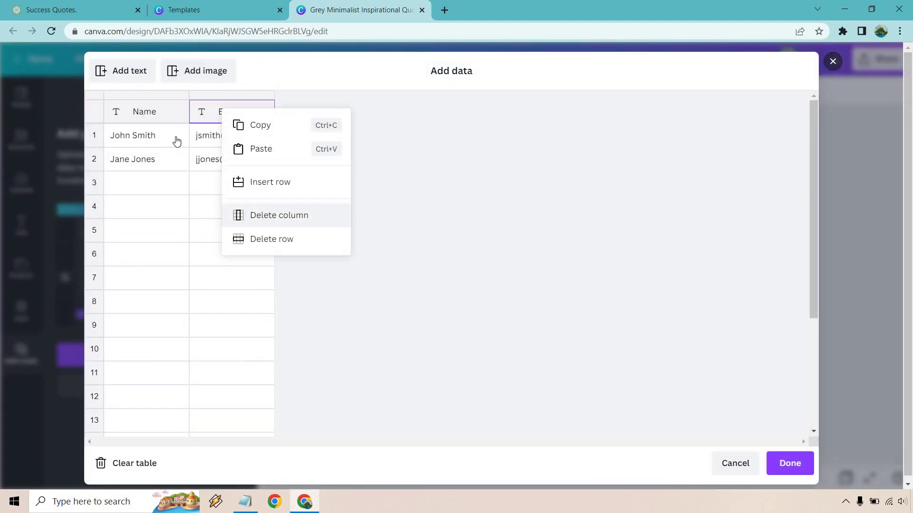
pyautogui.click(165, 137)
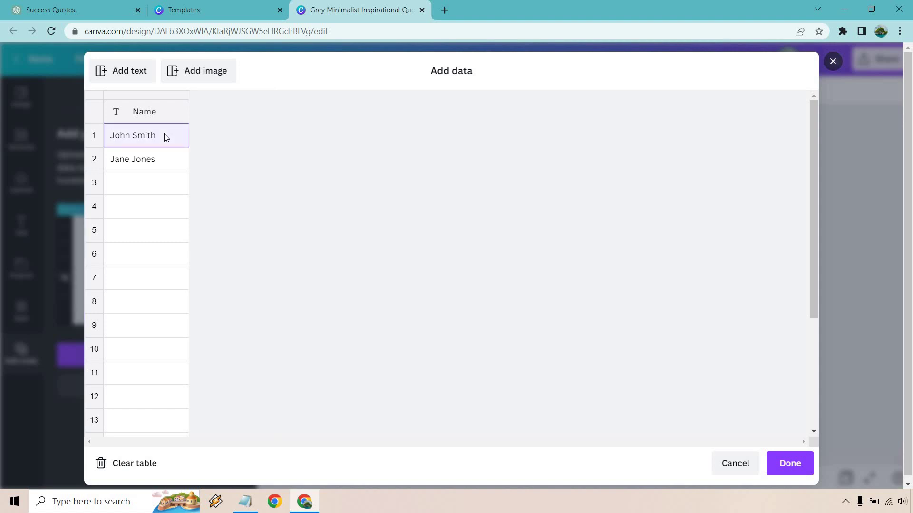
pyautogui.hotkey('ctrl', 'v')
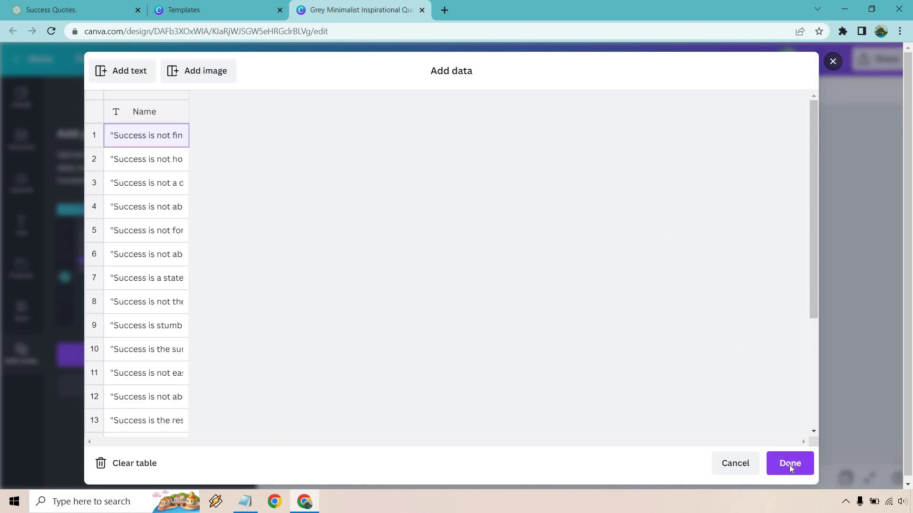
pyautogui.click(789, 465)
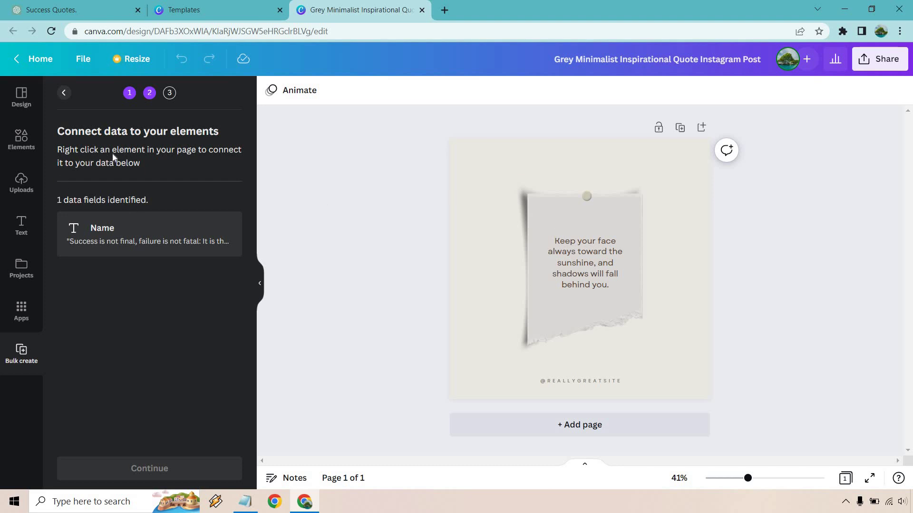
# Step: Connect the quote text box to the Name field and nudge {Name} slightly lower
pyautogui.rightClick(583, 256)
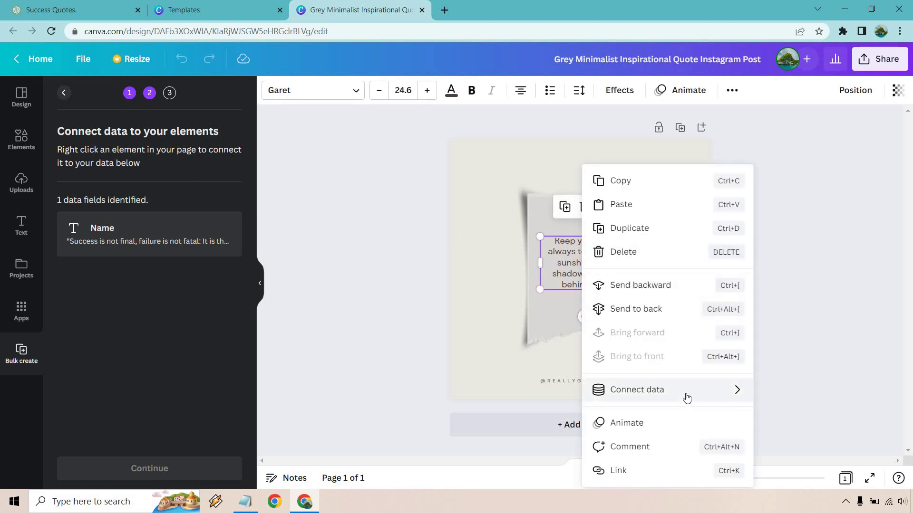
pyautogui.moveTo(686, 397)
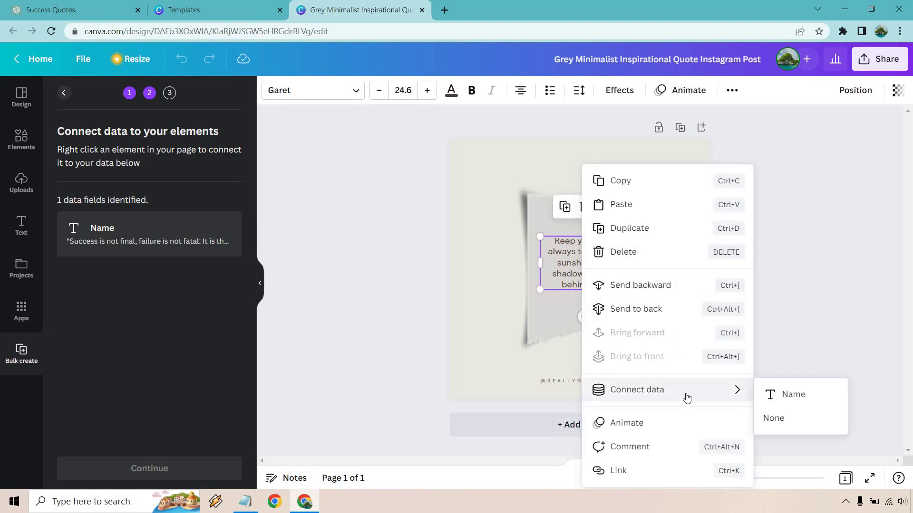
pyautogui.click(795, 397)
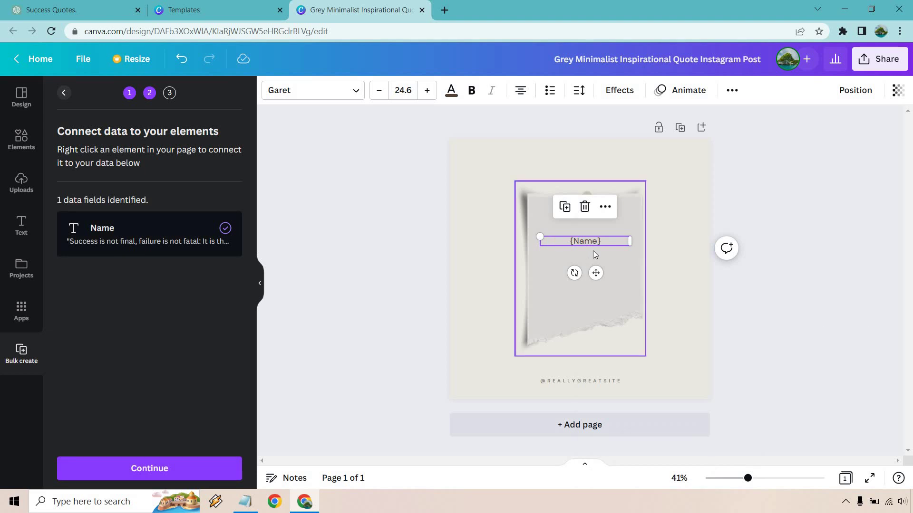
pyautogui.moveTo(583, 243); pyautogui.dragTo(584, 252)
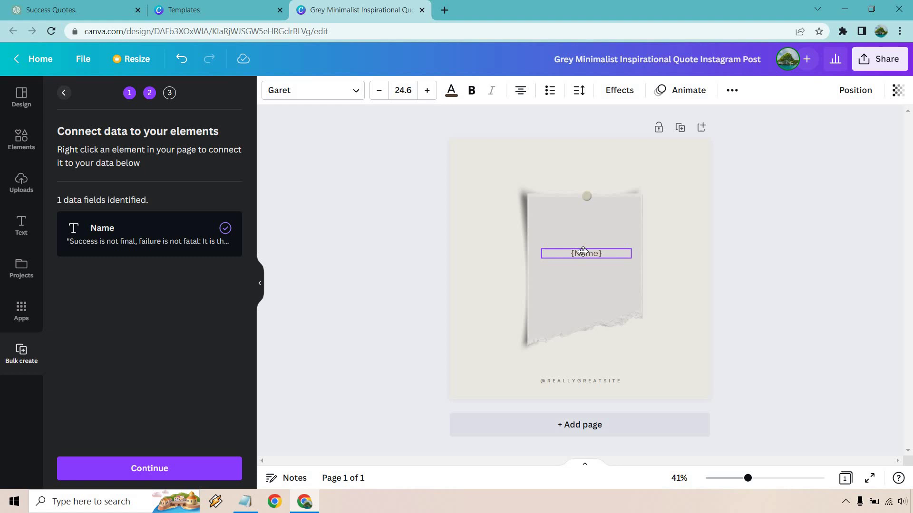
pyautogui.click(876, 265)
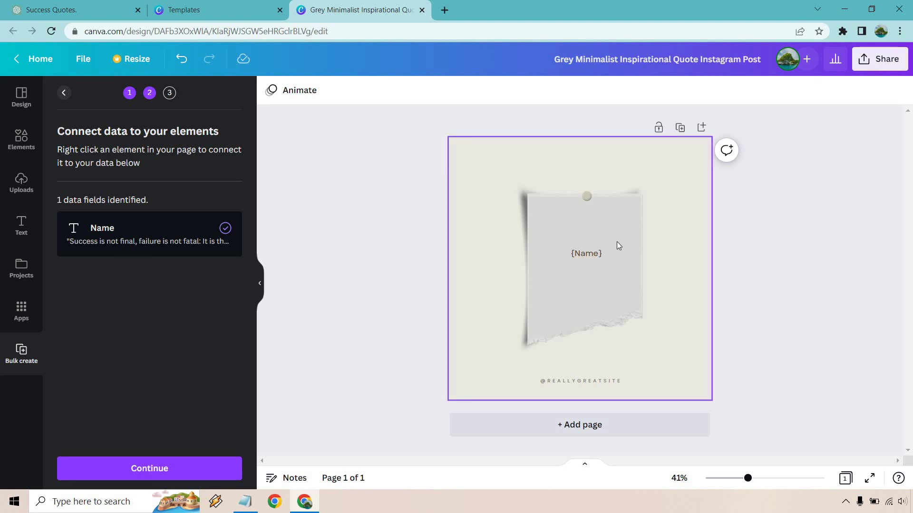
# Step: Continue to Apply data, generate 17 pages, and scroll through the resulting quote pages
pyautogui.click(583, 253)
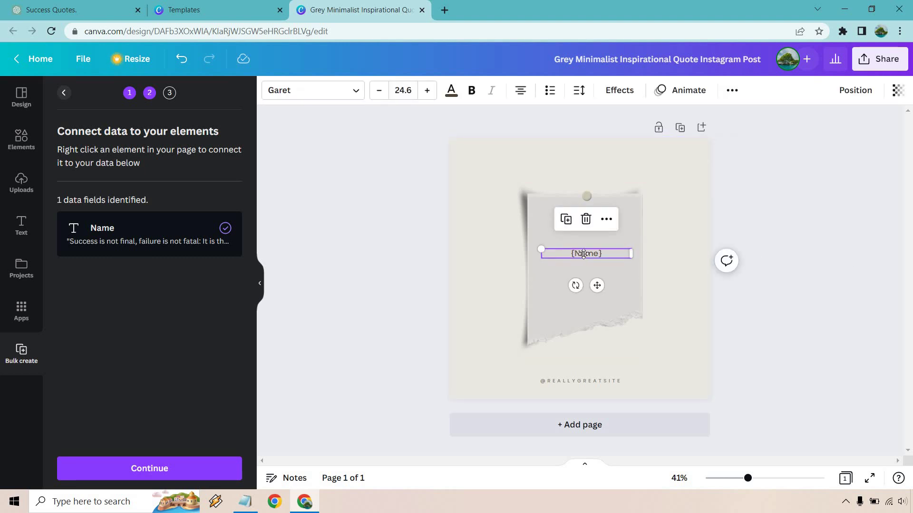
pyautogui.click(176, 468)
pyautogui.scroll(-4, 166, 376)
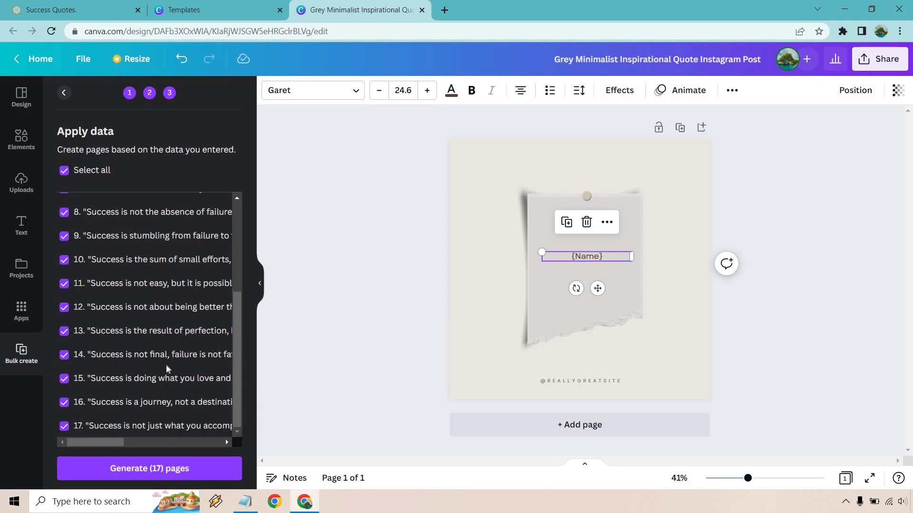
pyautogui.scroll(4, 167, 369)
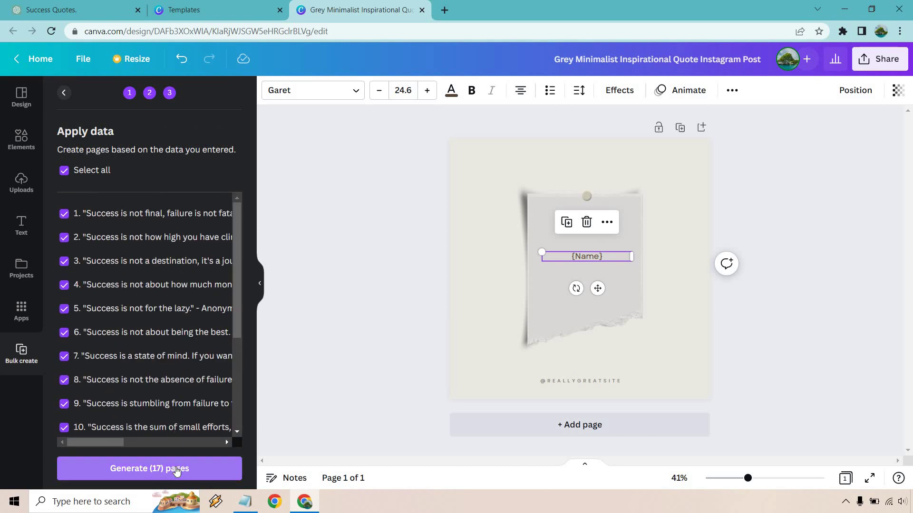
pyautogui.click(177, 470)
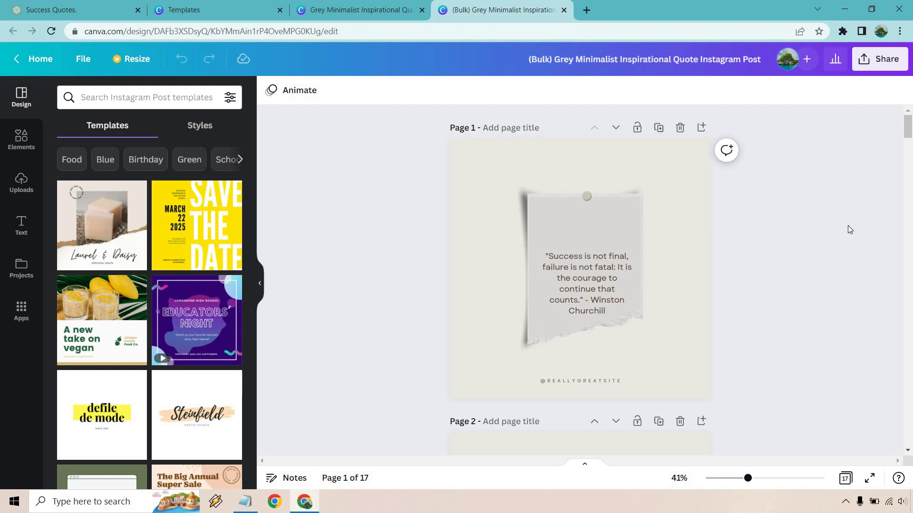
pyautogui.scroll(-10, 847, 225)
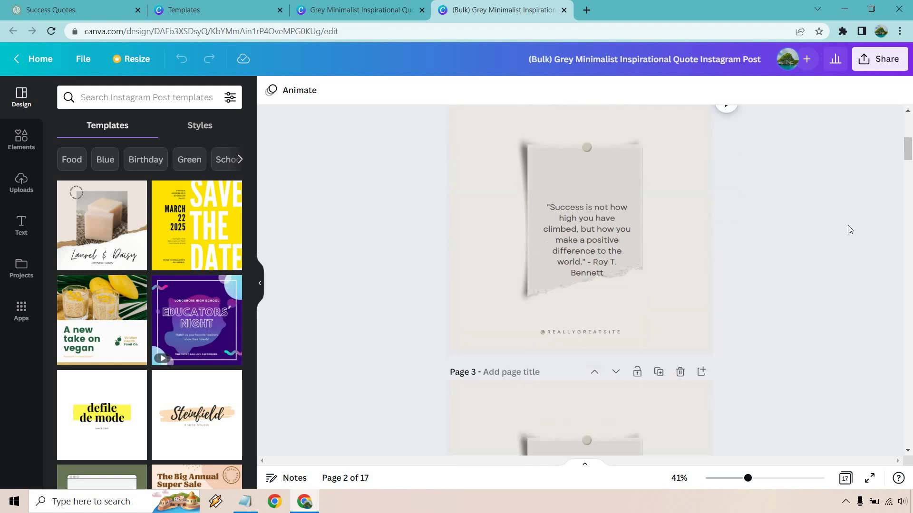
pyautogui.scroll(-10, 848, 226)
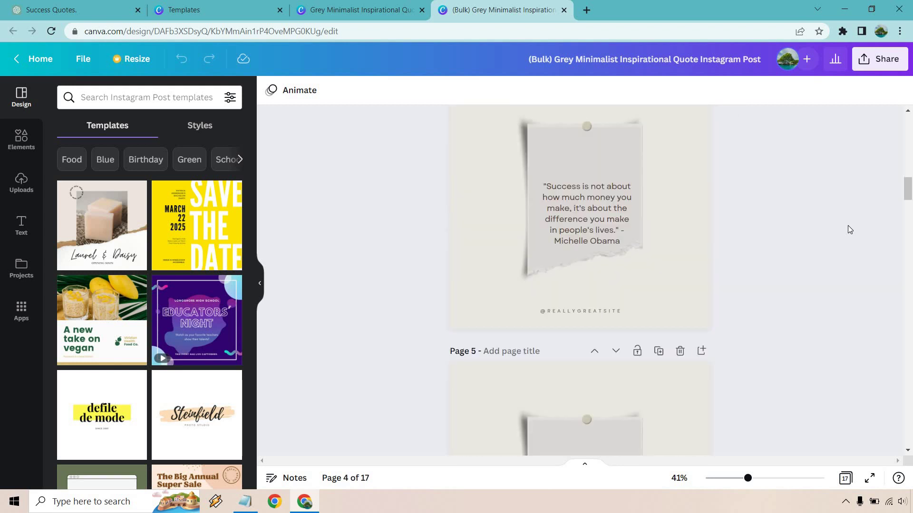
pyautogui.scroll(-12, 850, 230)
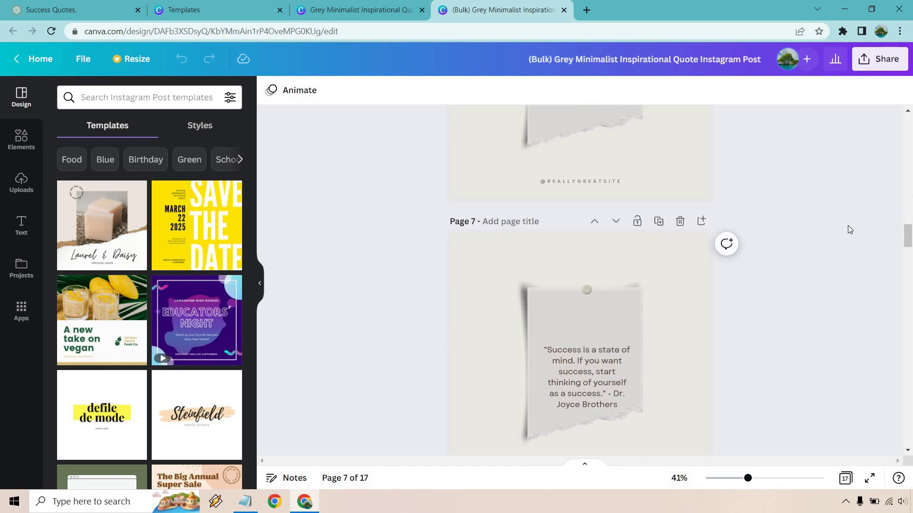
pyautogui.scroll(-5, 848, 225)
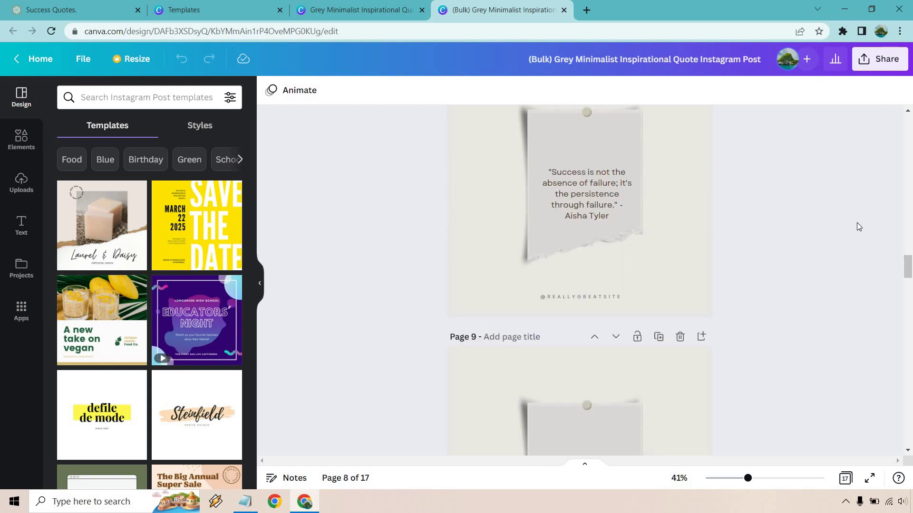
# Step: Close the first bulk design and generate the 17 pages a second time
pyautogui.click(568, 10)
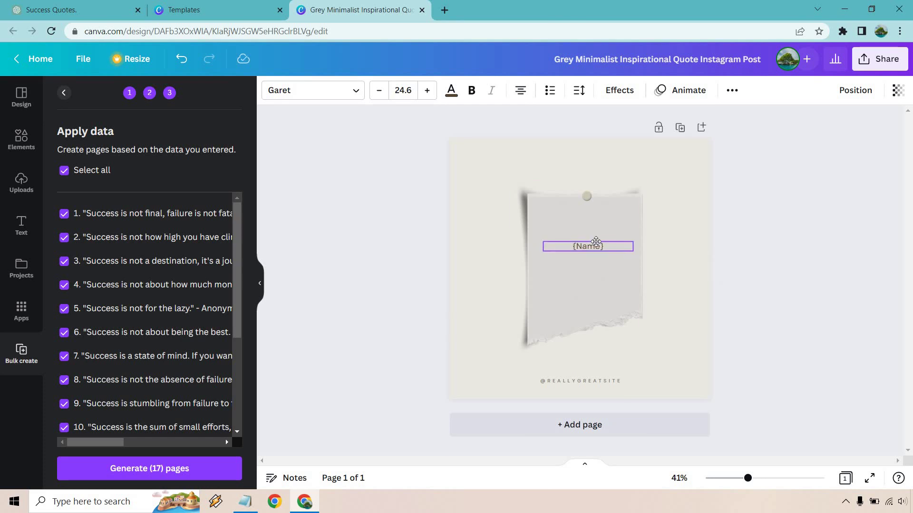
pyautogui.click(850, 270)
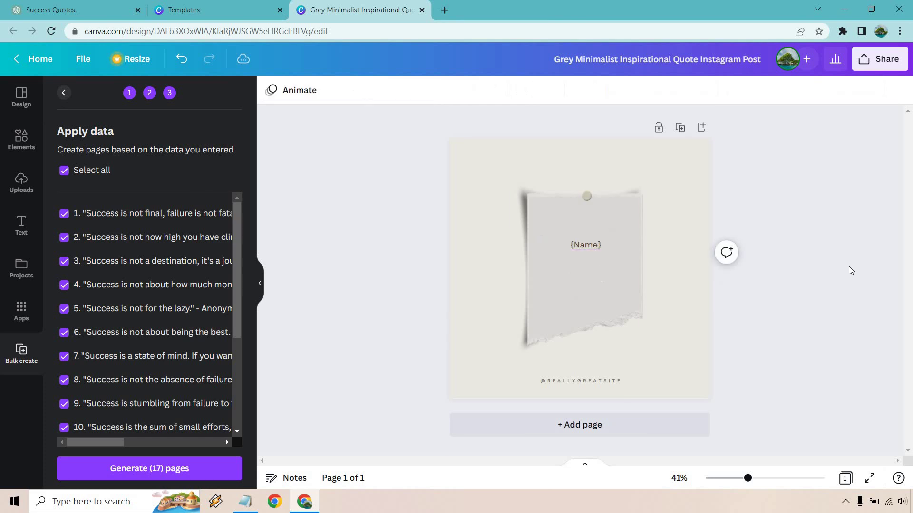
pyautogui.click(211, 467)
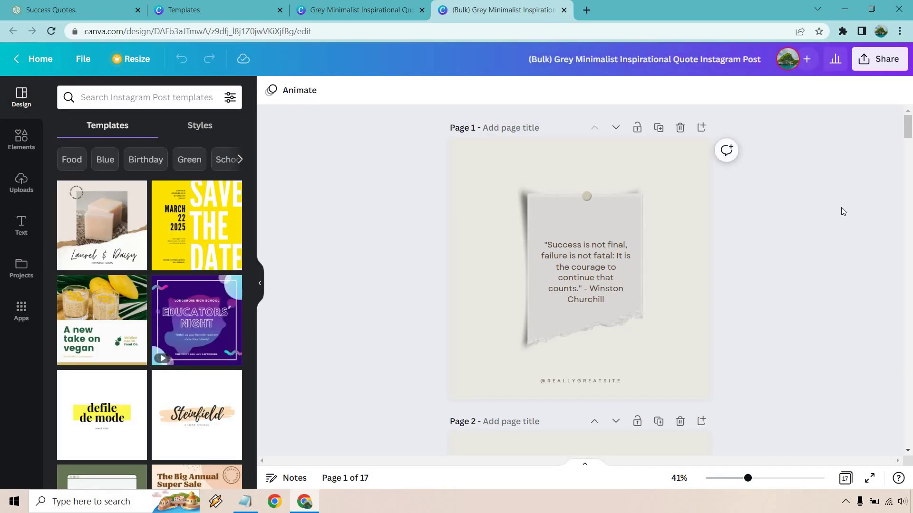
pyautogui.scroll(-10, 841, 209)
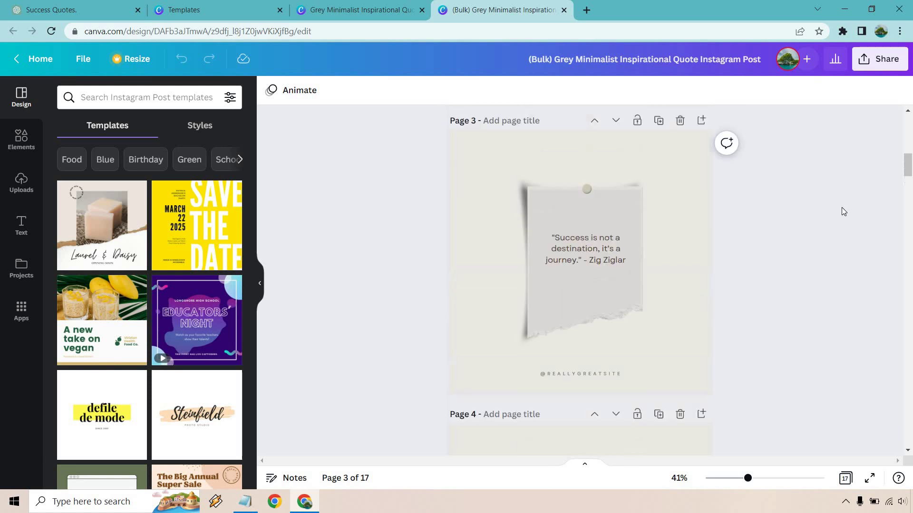
pyautogui.scroll(-4, 851, 206)
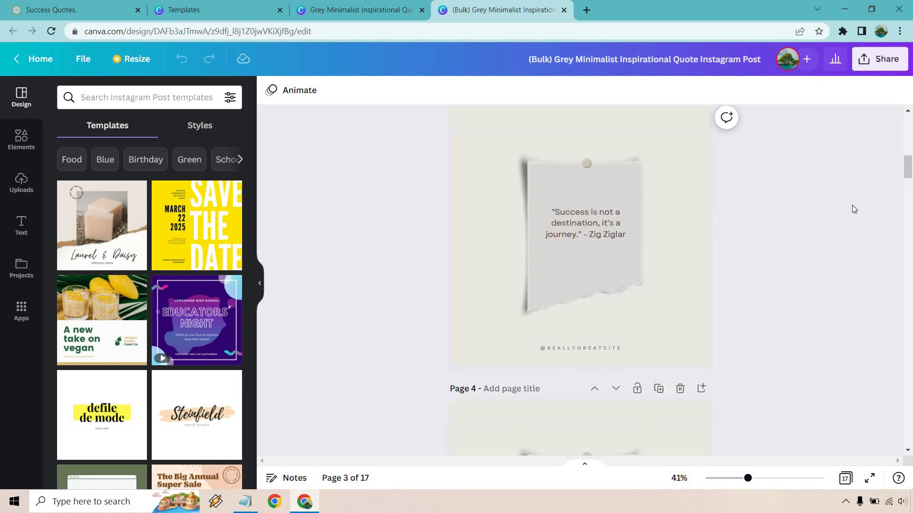
# Step: Close that set, move the {Name} placeholder higher on the note, and regenerate 17 pages
pyautogui.click(564, 10)
pyautogui.click(586, 234)
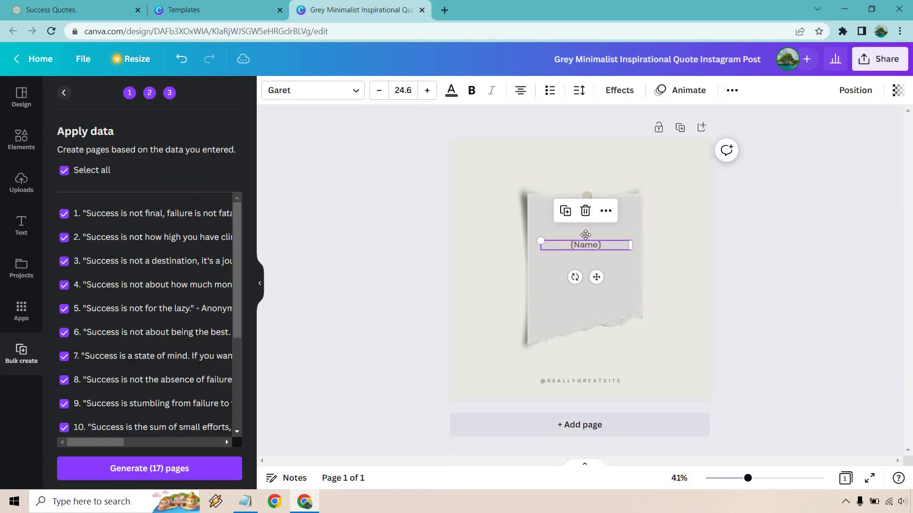
pyautogui.moveTo(587, 232); pyautogui.dragTo(585, 225)
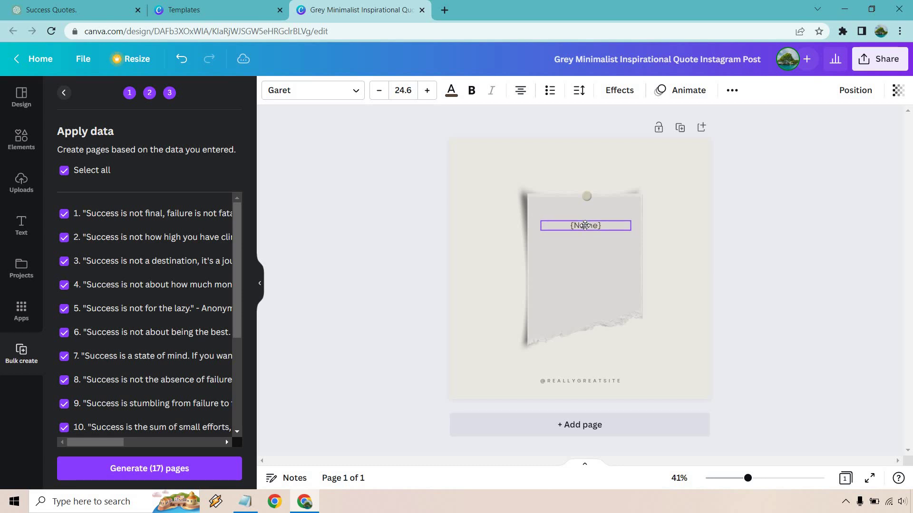
pyautogui.click(798, 235)
pyautogui.click(142, 470)
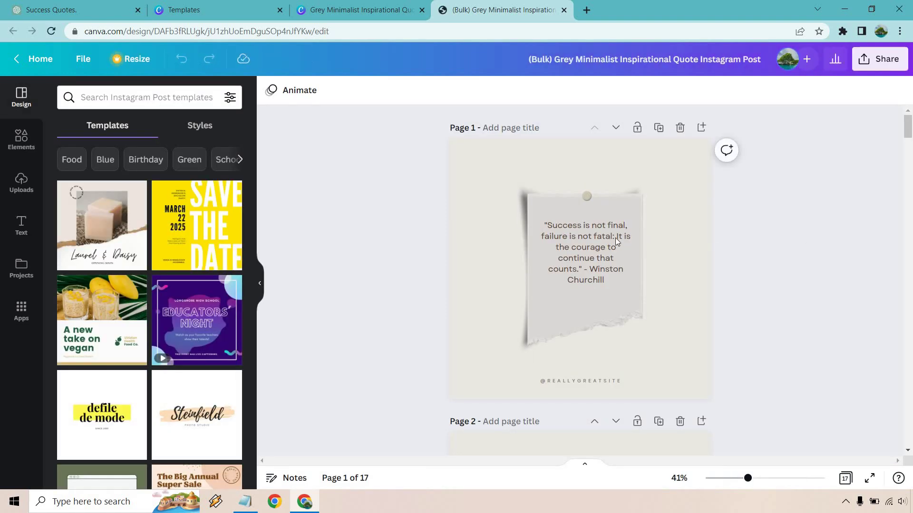
# Step: Lower the quotes slightly on pages 3 and 4
pyautogui.scroll(-6, 808, 224)
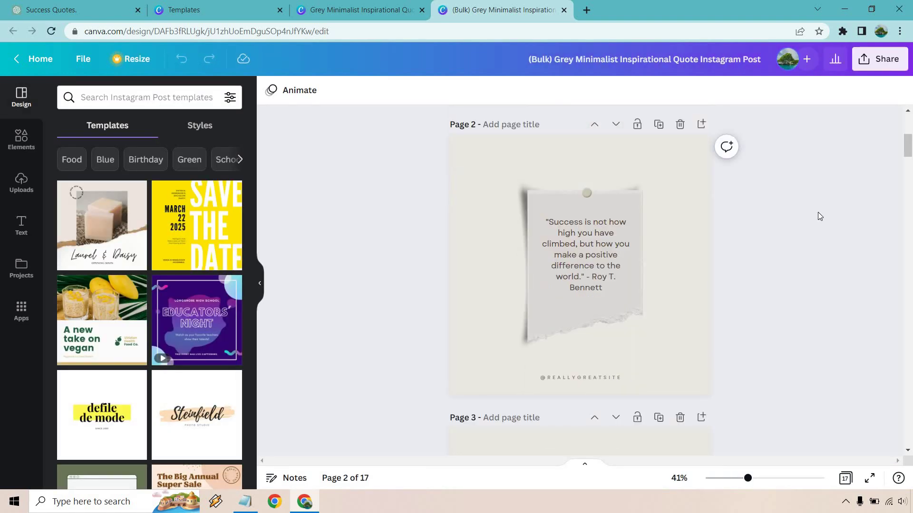
pyautogui.scroll(-5, 818, 212)
pyautogui.click(598, 298)
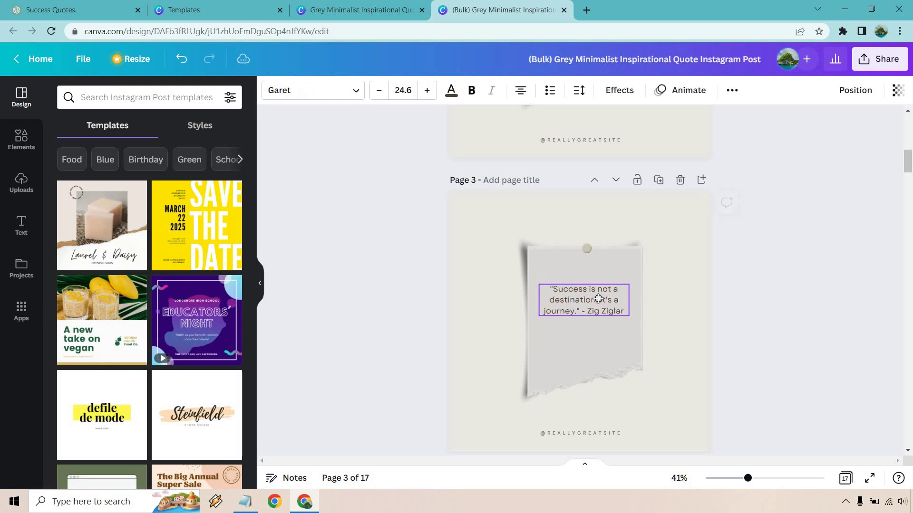
pyautogui.moveTo(598, 299); pyautogui.dragTo(598, 303)
pyautogui.click(832, 263)
pyautogui.scroll(-2, 832, 263)
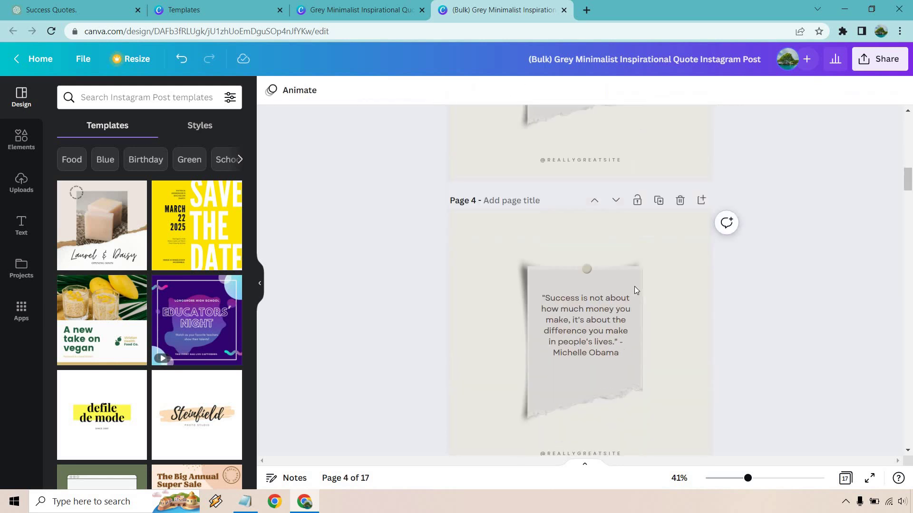
pyautogui.scroll(-2, 634, 286)
pyautogui.moveTo(586, 245); pyautogui.dragTo(600, 289)
pyautogui.click(835, 250)
# Step: Lower the page 6 quote, review pages through 17, and return to Page 1
pyautogui.scroll(-5, 784, 257)
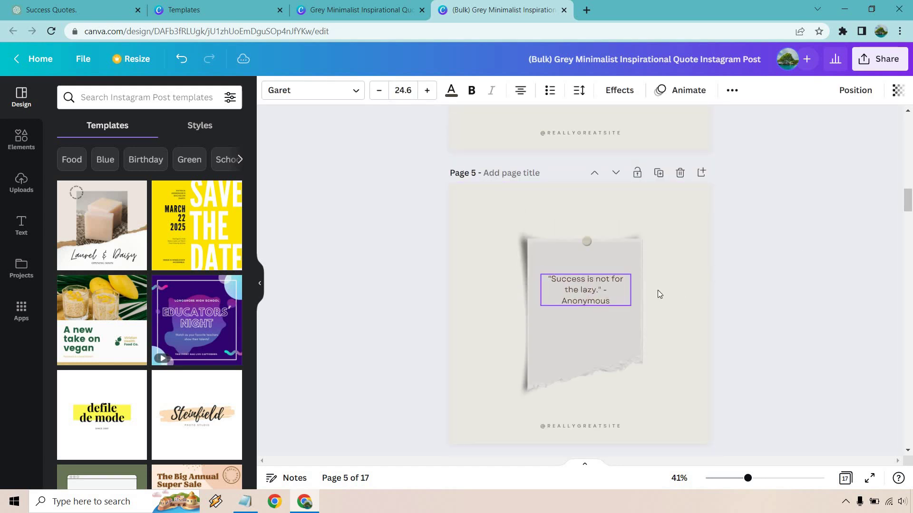
pyautogui.click(814, 295)
pyautogui.scroll(-5, 826, 273)
pyautogui.moveTo(593, 233); pyautogui.dragTo(647, 254)
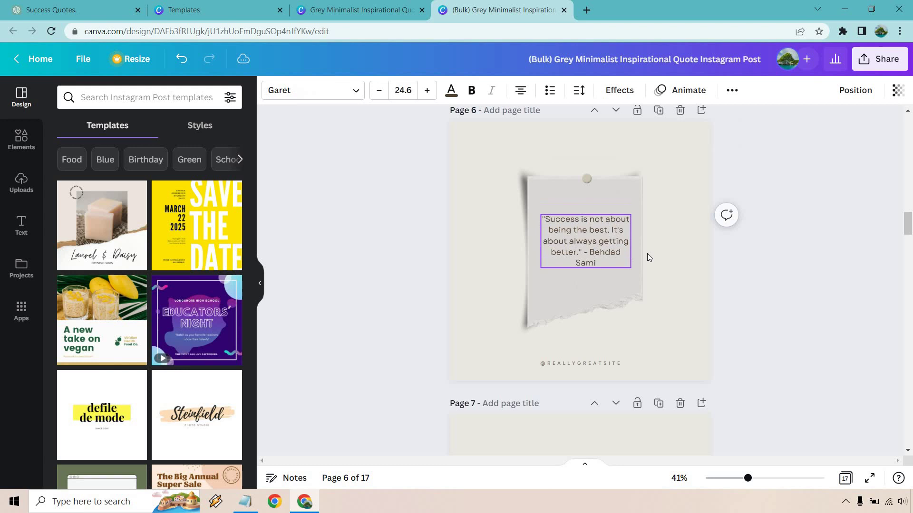
pyautogui.click(777, 264)
pyautogui.scroll(-10, 777, 262)
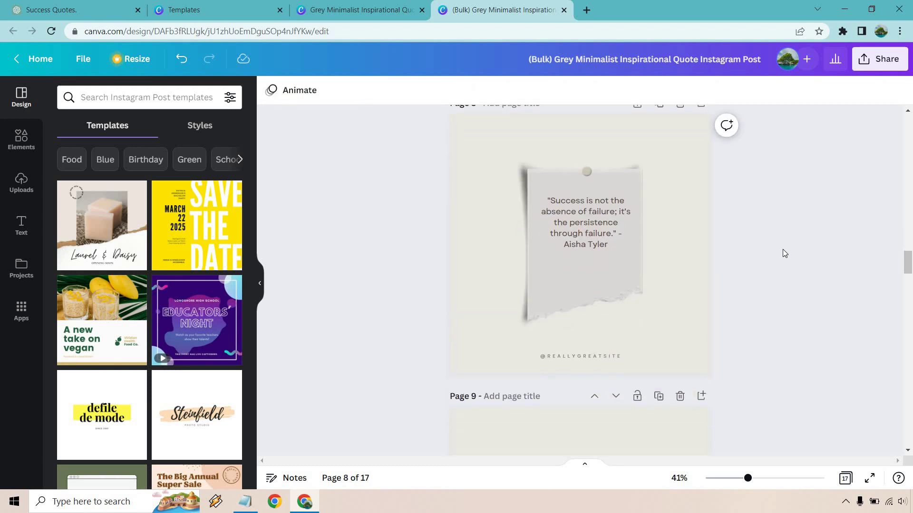
pyautogui.scroll(-15, 797, 235)
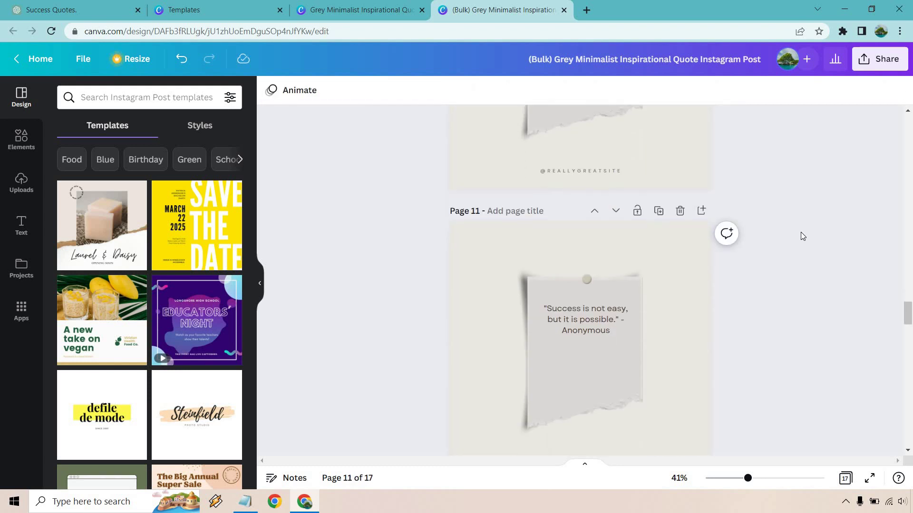
pyautogui.scroll(-20, 800, 232)
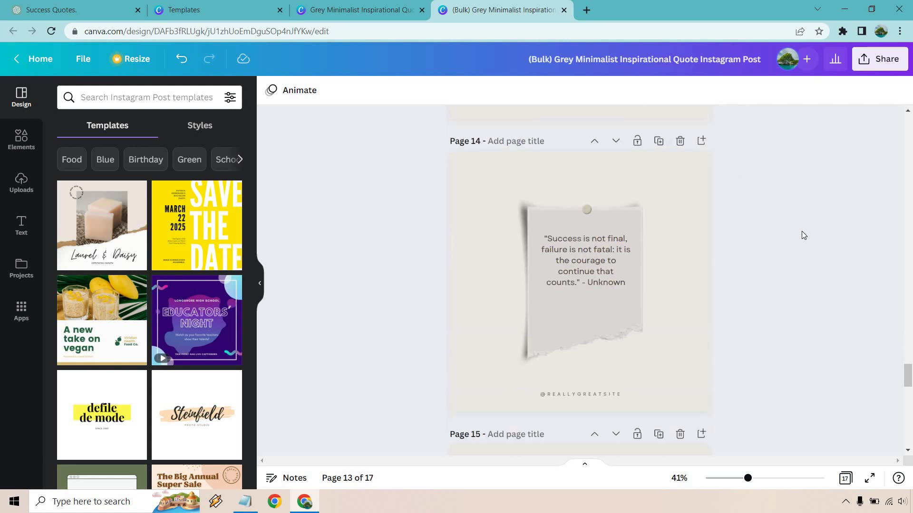
pyautogui.scroll(-20, 803, 234)
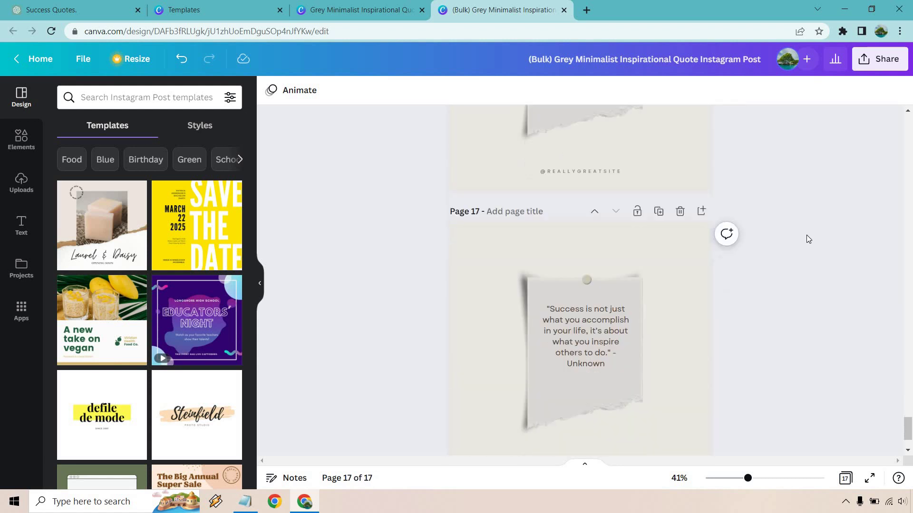
pyautogui.scroll(-3, 806, 235)
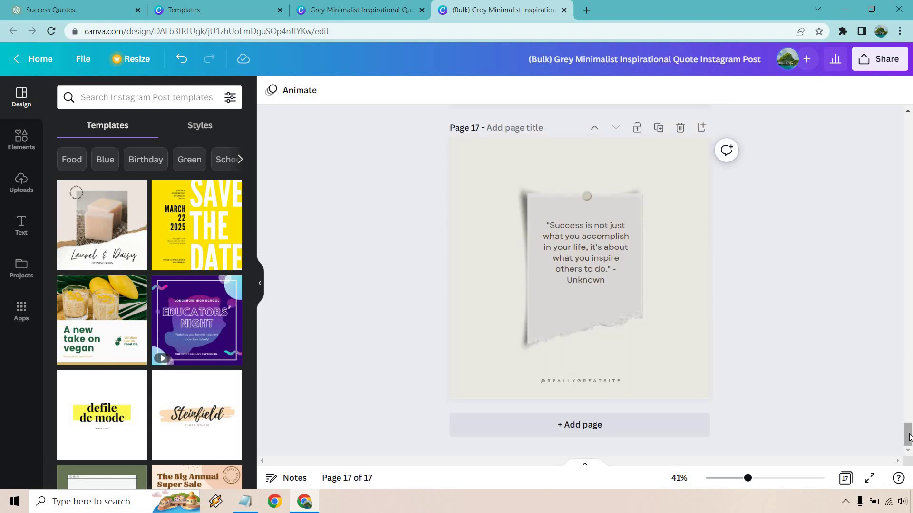
pyautogui.moveTo(909, 436); pyautogui.dragTo(908, 128)
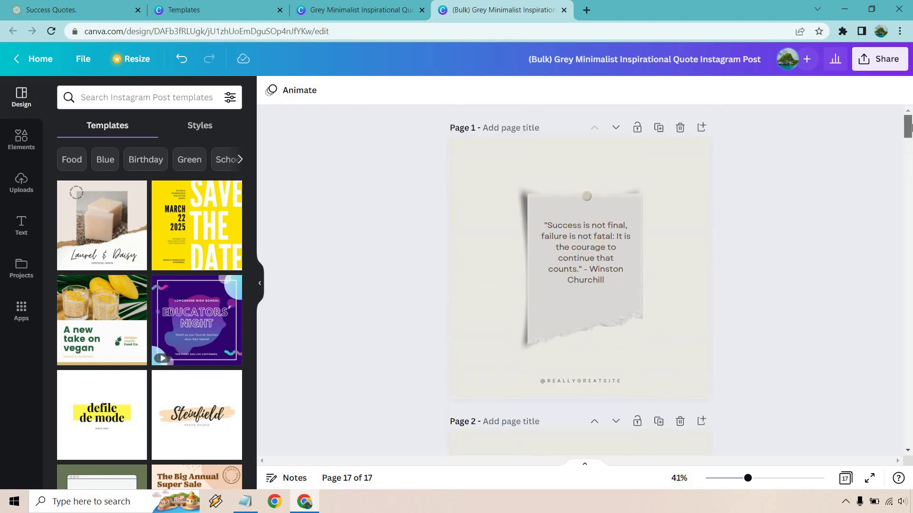
# Step: Set up a PNG download covering all 17 pages from the Share menu
pyautogui.click(878, 65)
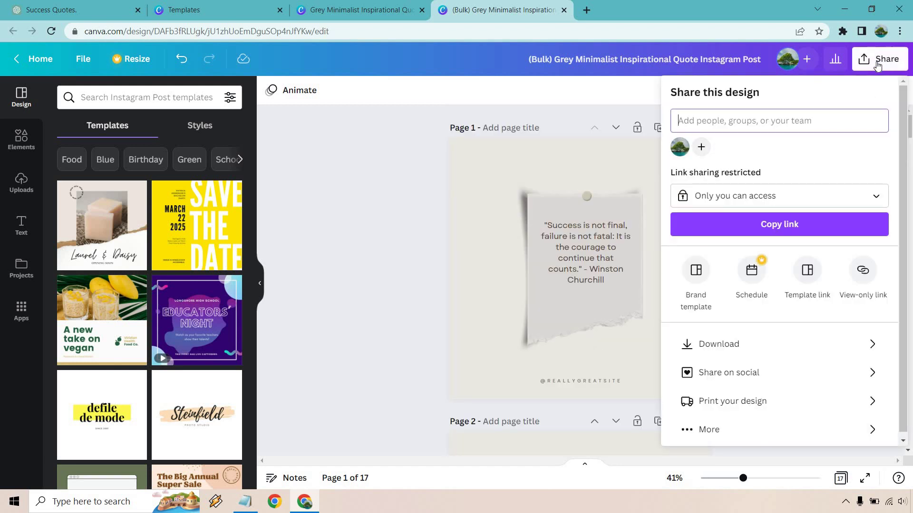
pyautogui.click(761, 346)
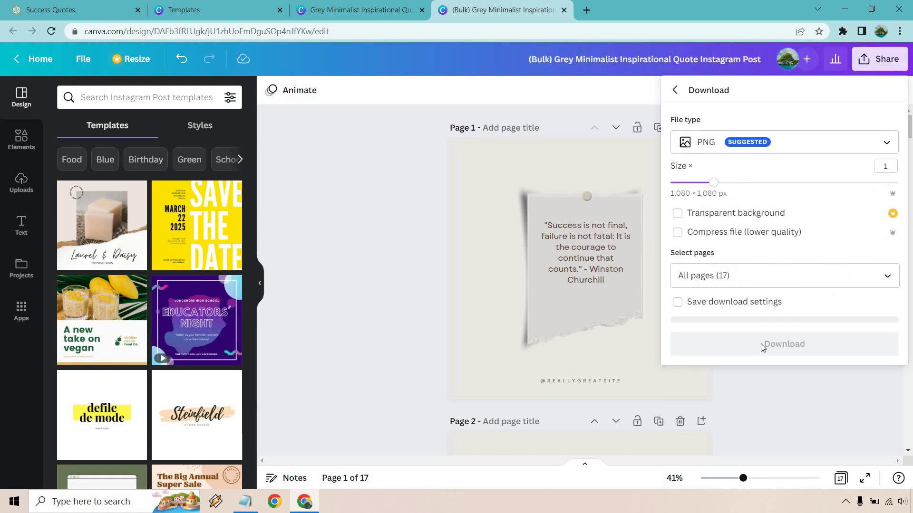
pyautogui.click(780, 277)
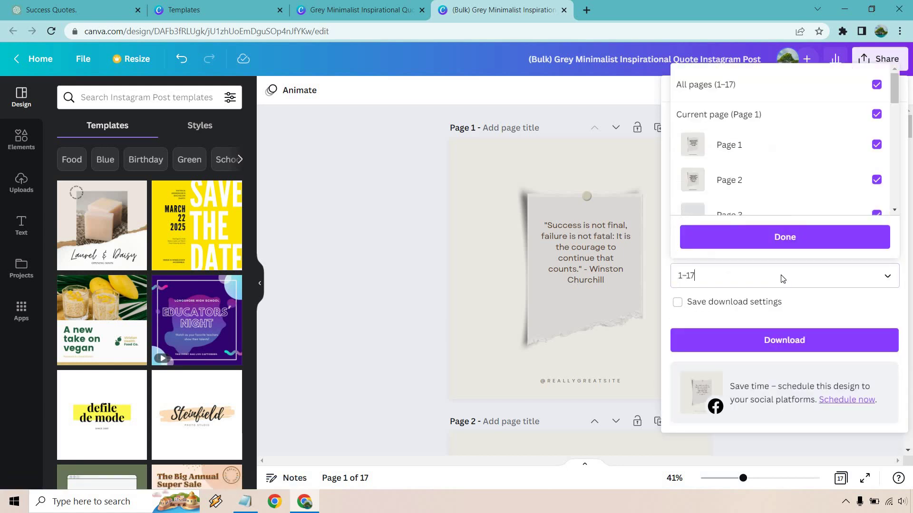
pyautogui.click(805, 244)
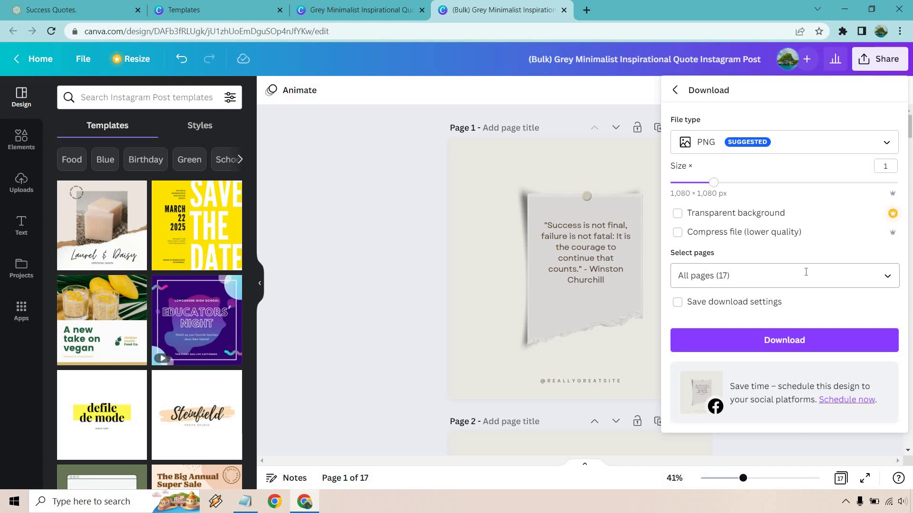